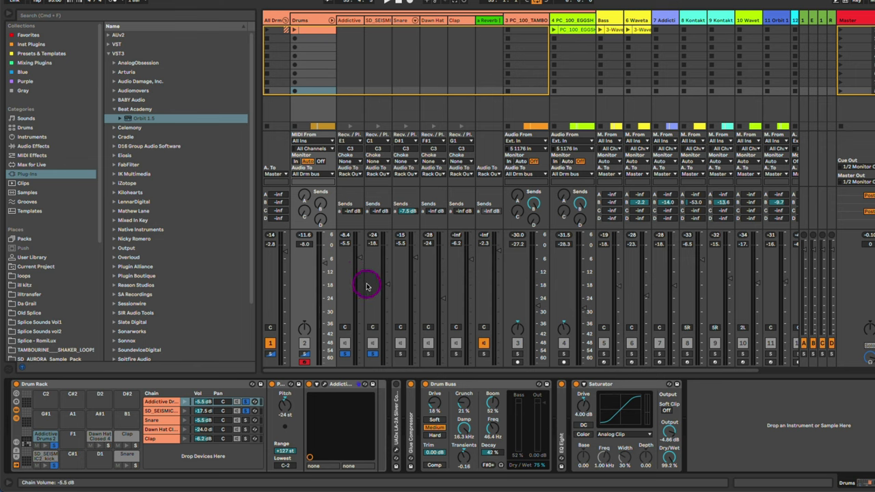
Set the Addictive Drums 2 chain's volume to -6.0 dB while auditioning the drums.
key(space)
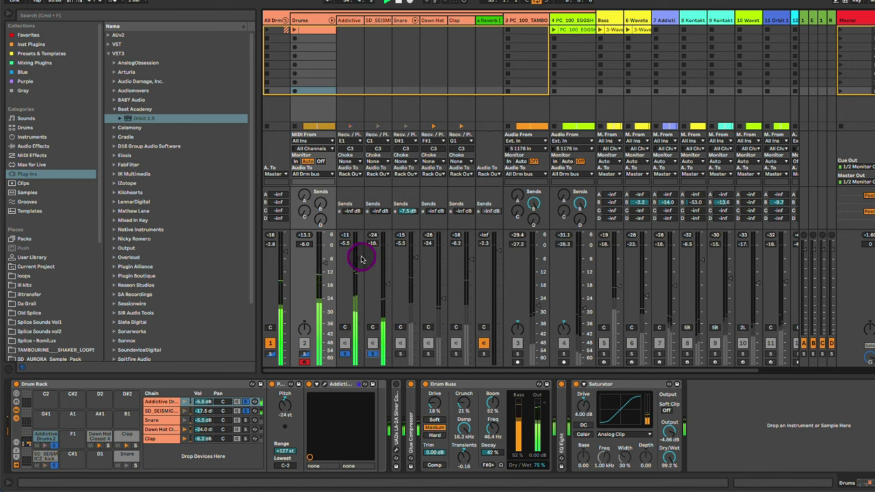
drag(362, 254, 361, 260)
key(space)
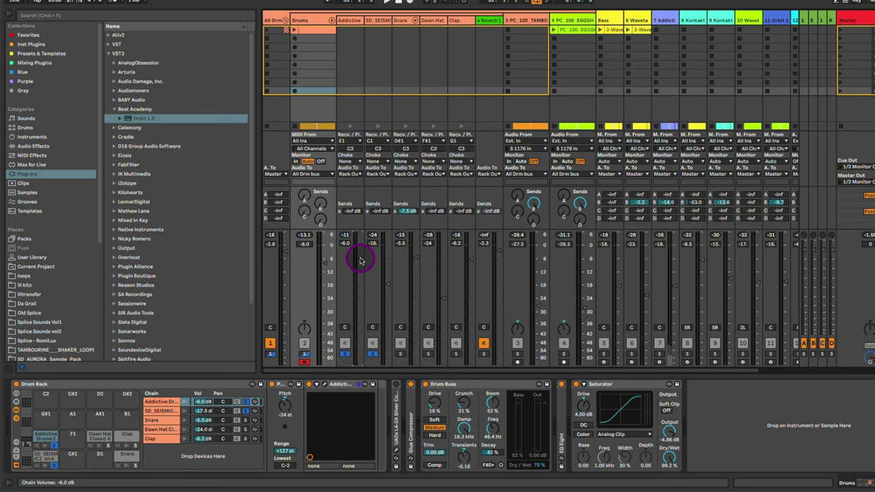
Examine the Snare chain's Instrument Rack, then return to the Drums track's devices.
click(400, 21)
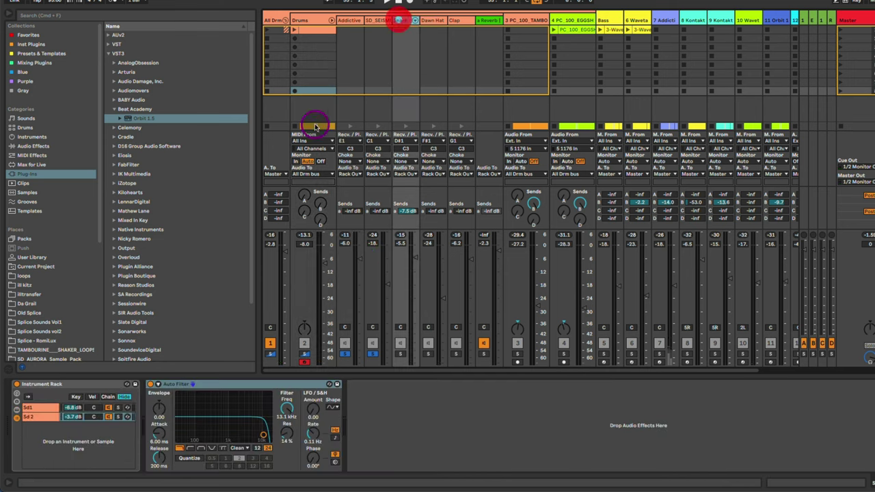
click(37, 387)
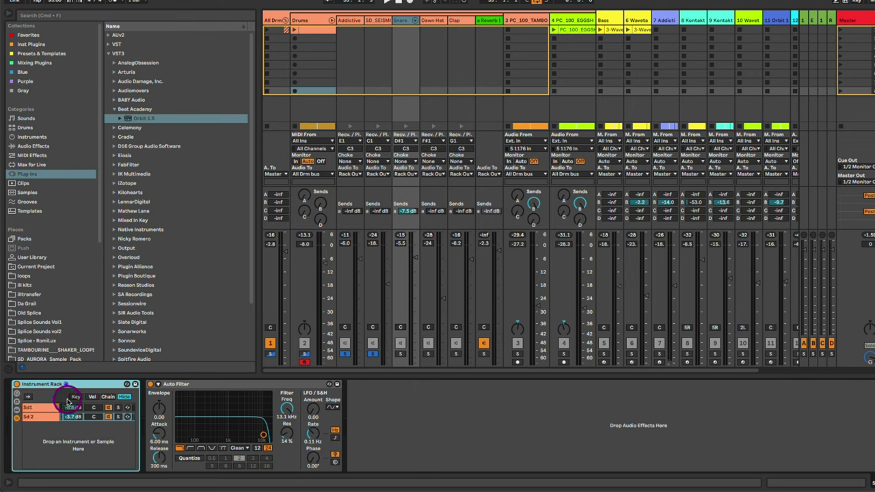
click(314, 28)
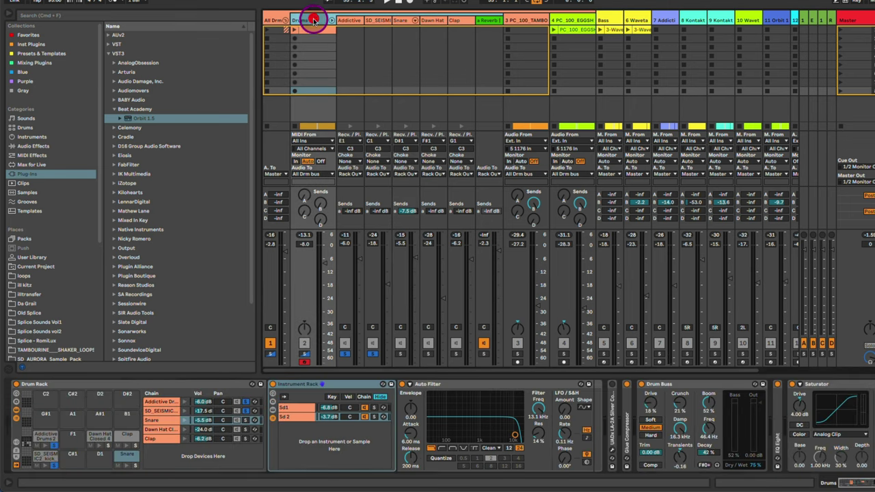
Group the Clap pad's Dawn Clap 2 instrument into an Instrument Rack and show the rack's chain list.
click(127, 441)
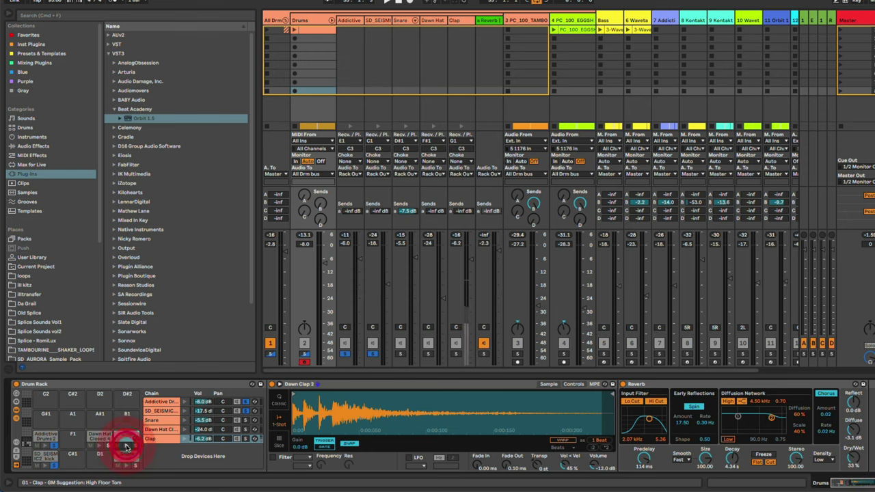
key(super+g)
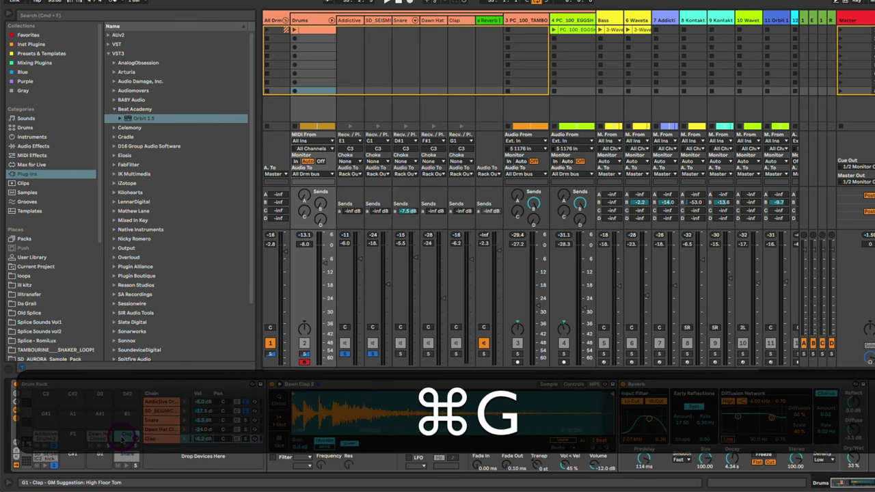
click(125, 437)
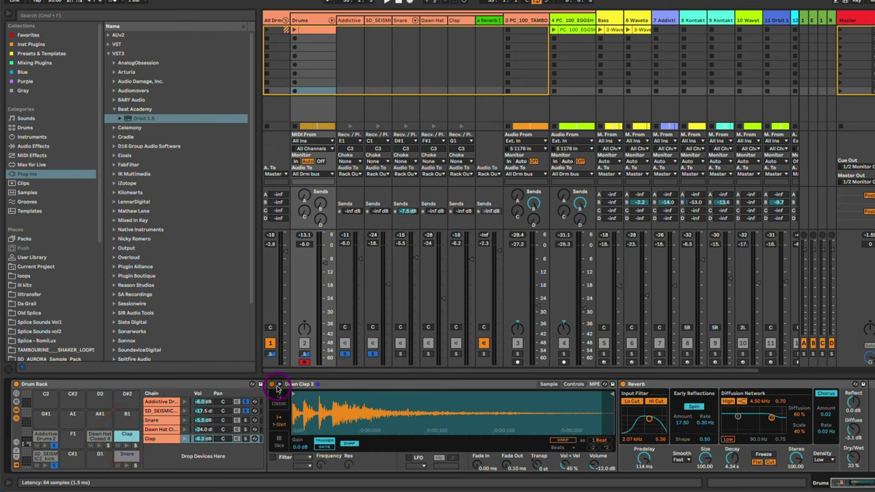
click(308, 385)
right_click(308, 385)
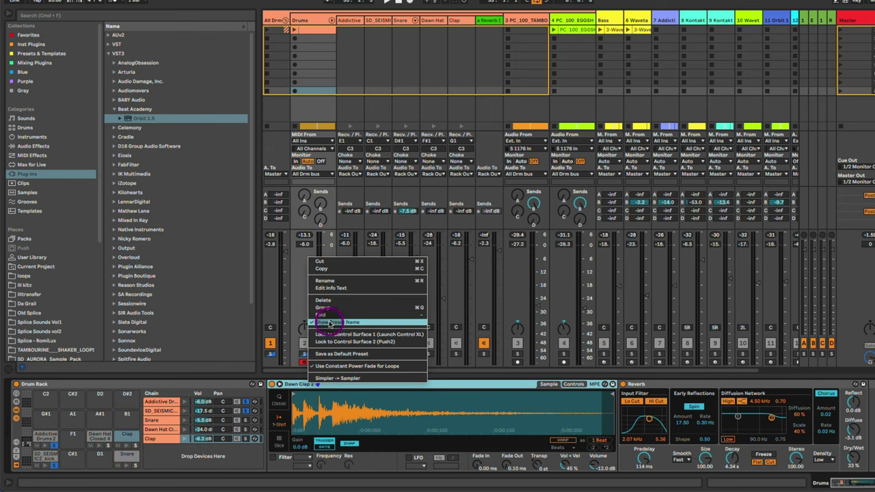
click(344, 308)
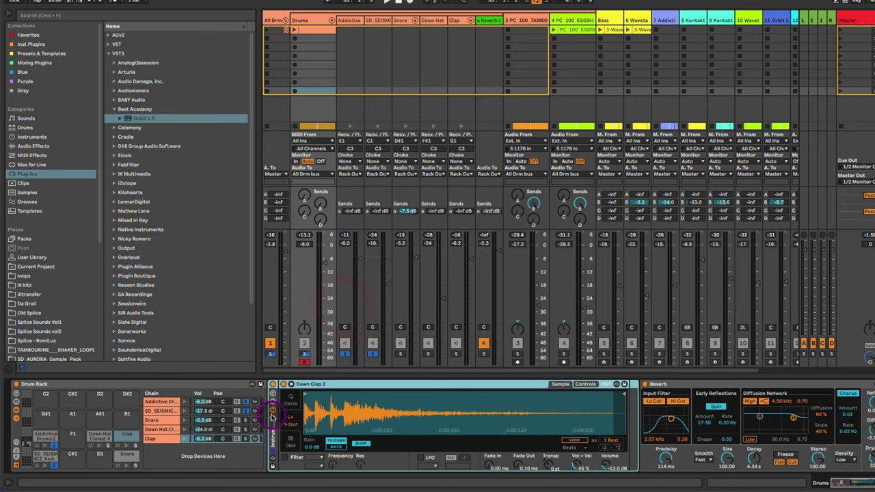
click(272, 418)
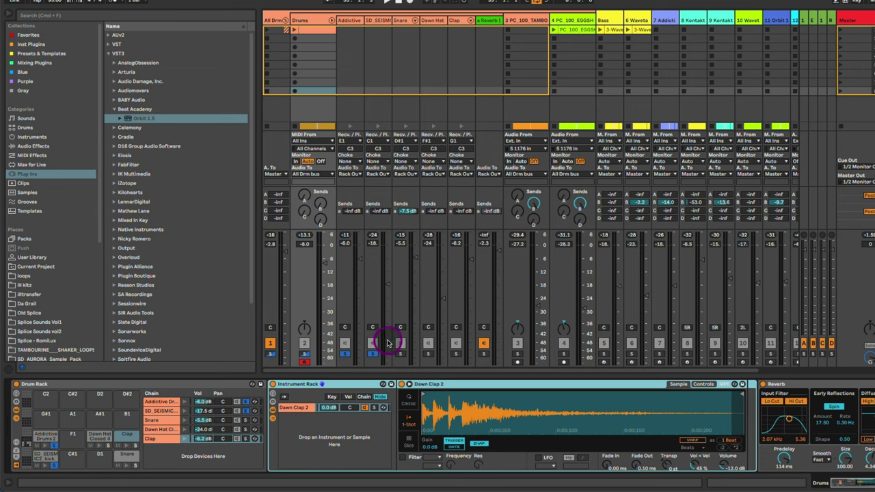
Solo the Snare chain, set its volume to -5.3 dB during playback, and check its Sd1 and Sd 2 layer channels.
click(403, 354)
key(space)
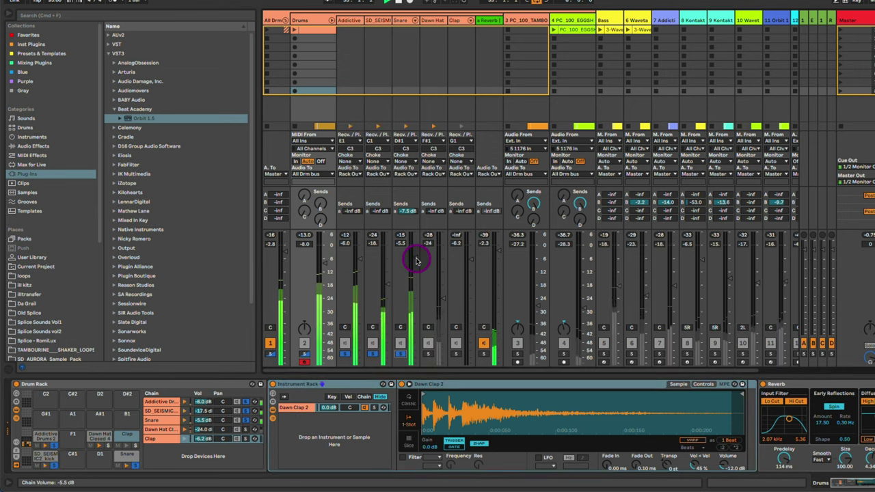
drag(416, 258, 415, 257)
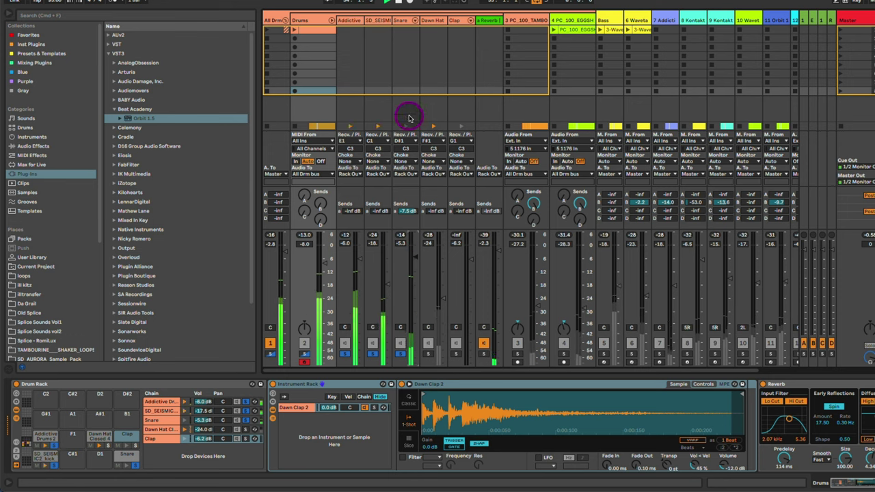
click(415, 19)
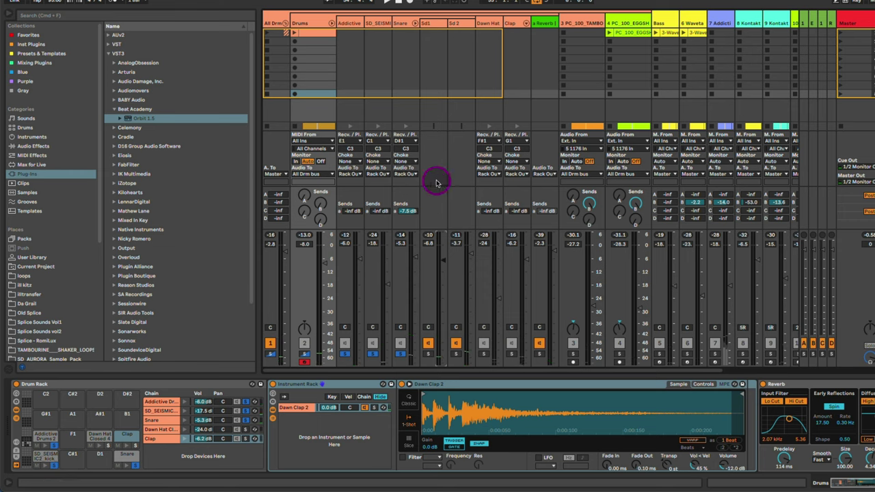
click(415, 23)
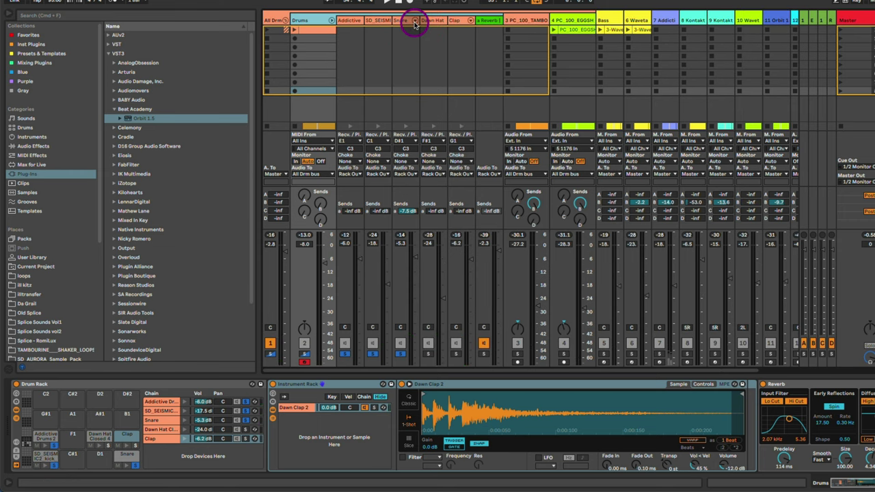
Show the Drum Rack's reverb return chain and its devices, and set the Snare's send to it to -12.8 dB during playback.
click(15, 457)
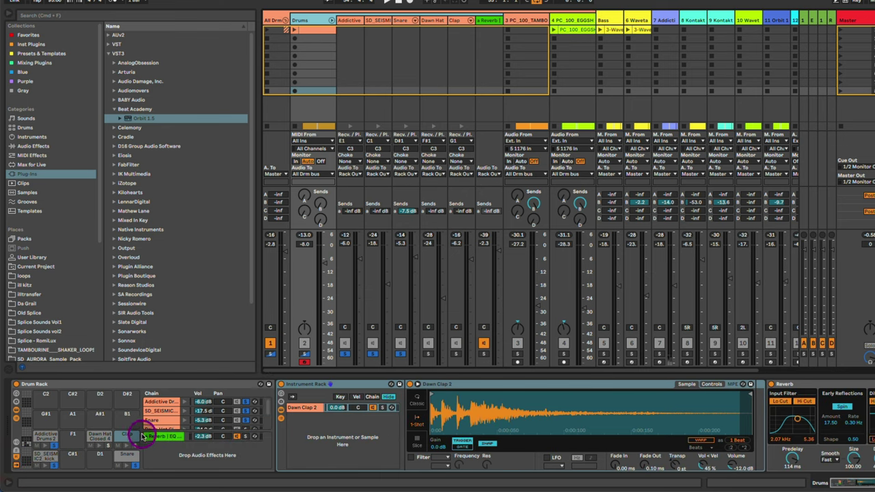
click(166, 441)
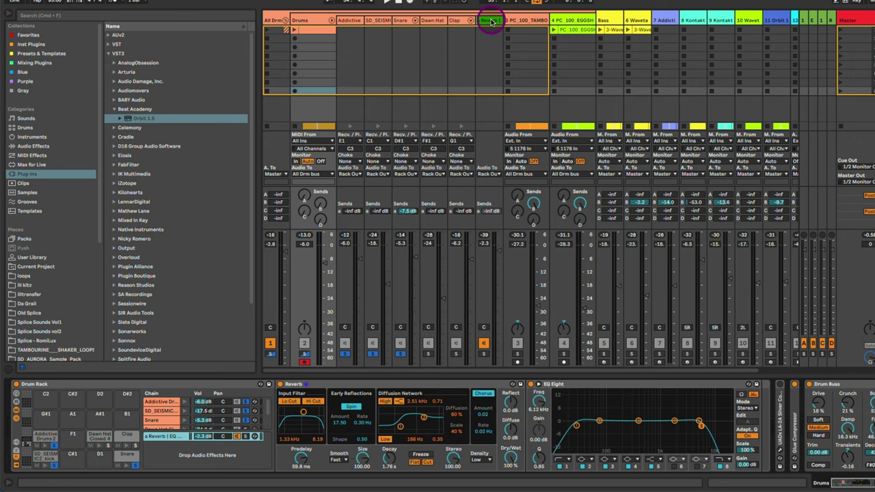
click(491, 20)
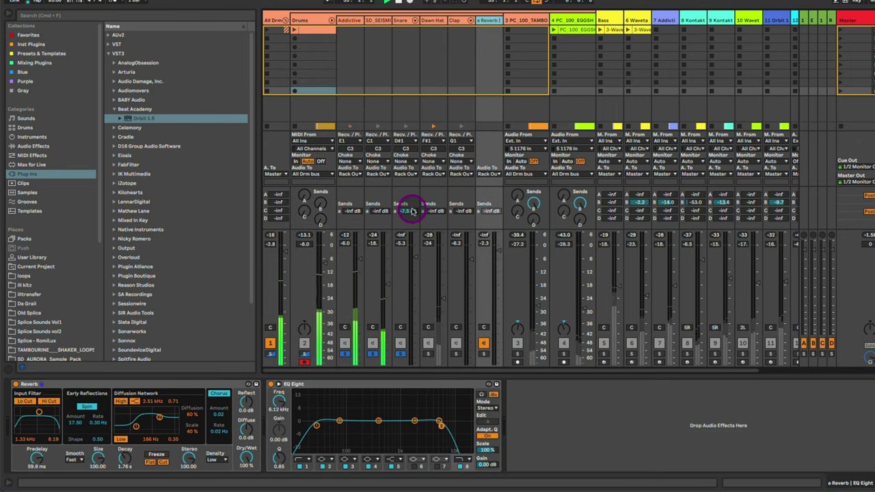
drag(411, 211, 411, 260)
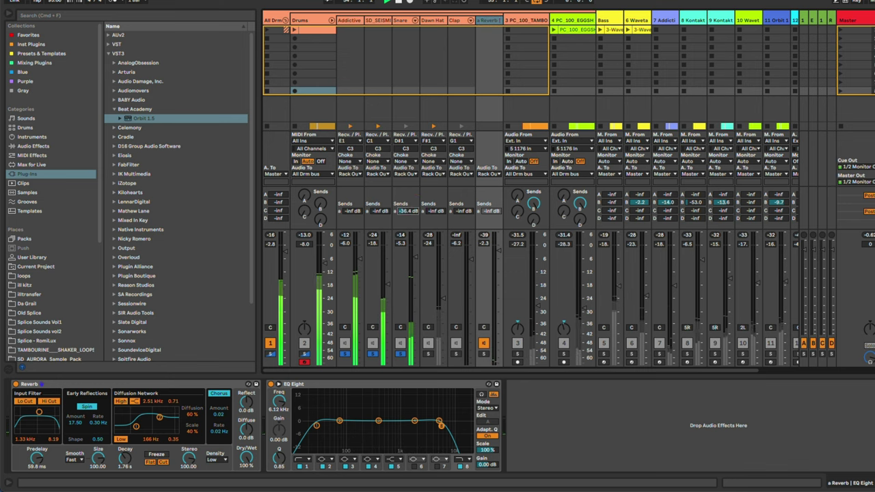
drag(411, 211, 412, 216)
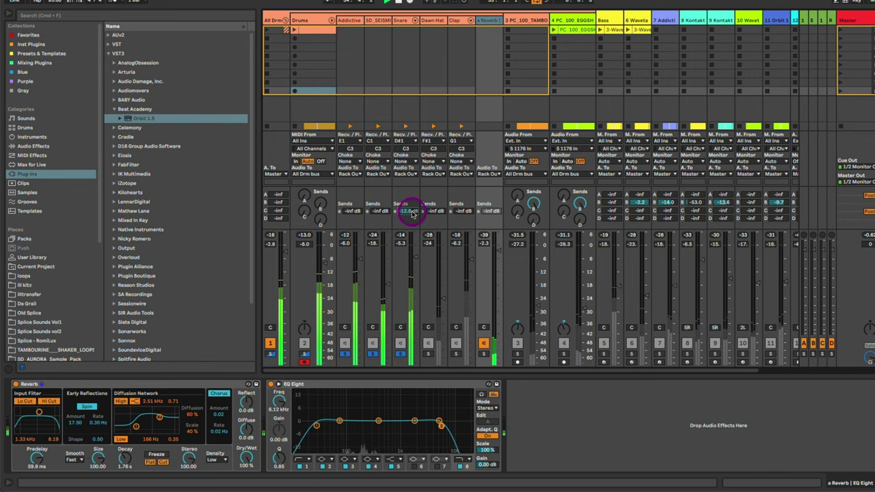
Solo the Dawn Hat and Clap chains alongside the others and set the hat's volume to -24.7 dB during playback.
click(430, 354)
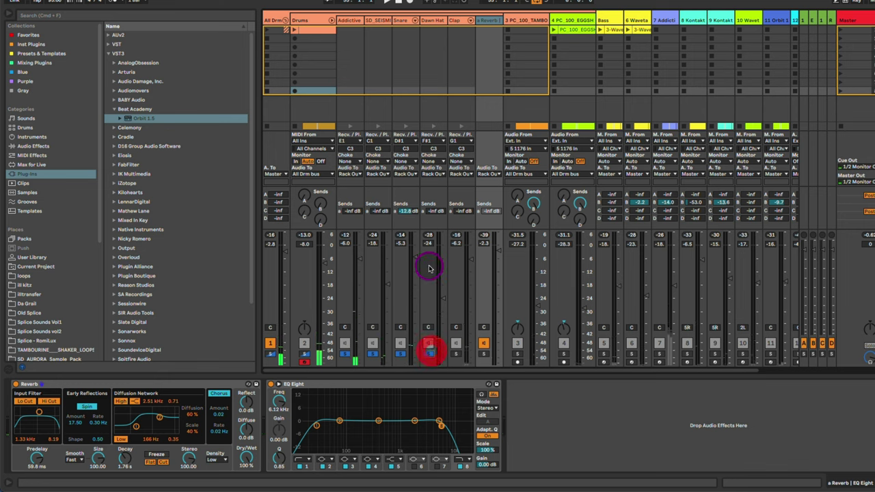
click(457, 353)
key(space)
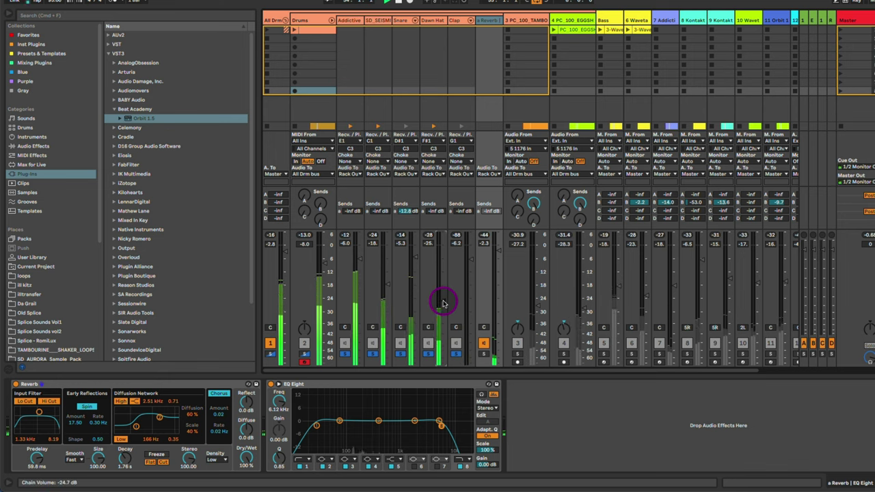
Collapse the Drums track's chain channels and audition the tambourine and egg shaker tracks soloed in turn.
click(331, 20)
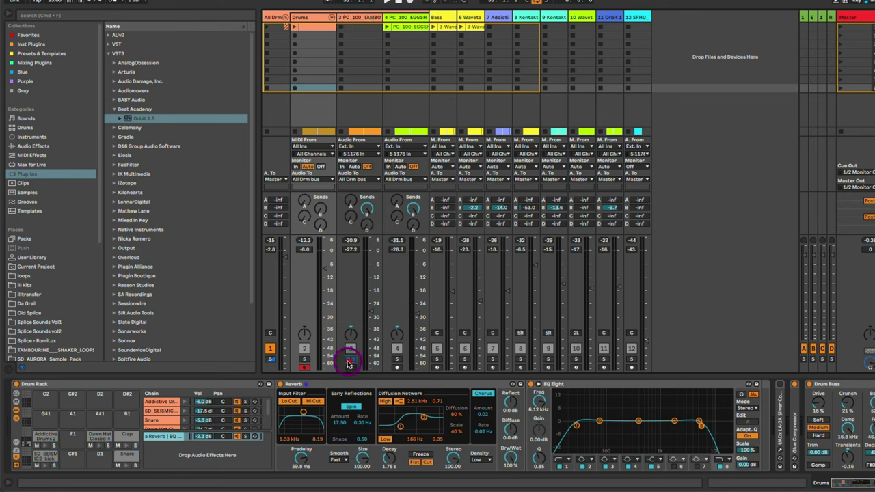
key(space)
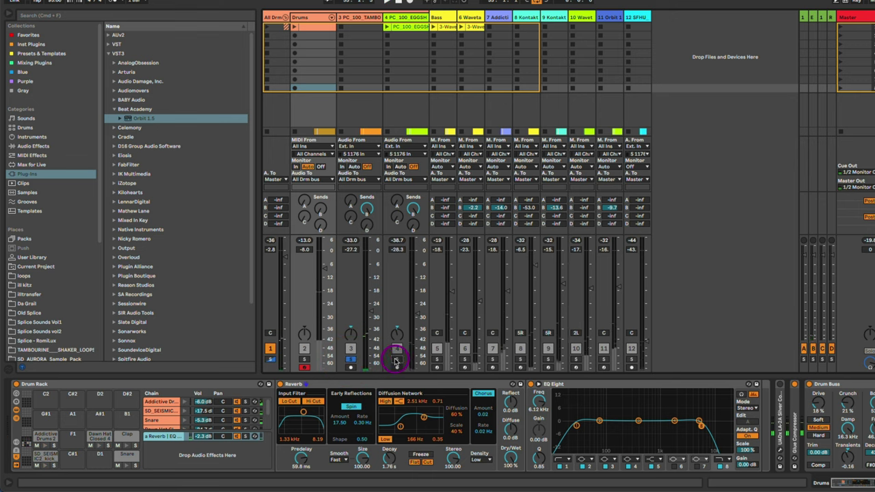
key(space)
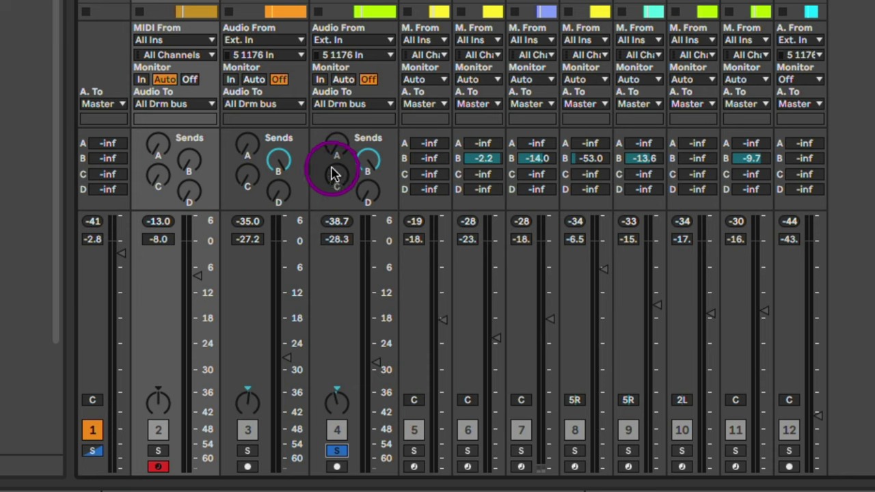
click(333, 173)
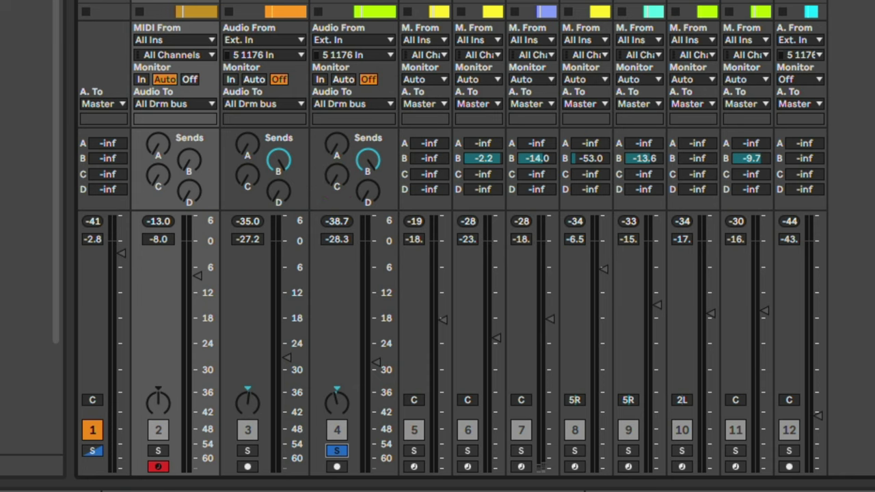
Display the tambourine track's effects, solo the track, and raise its volume to -24.1 dB during playback.
click(281, 259)
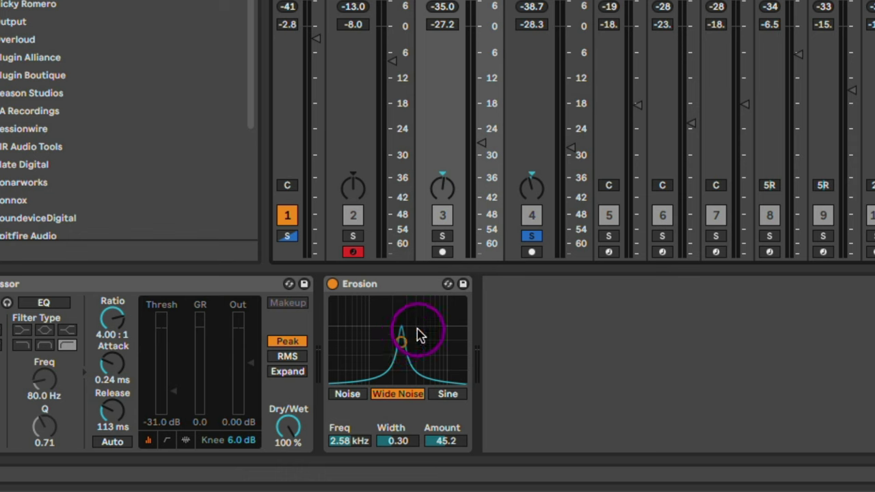
click(442, 236)
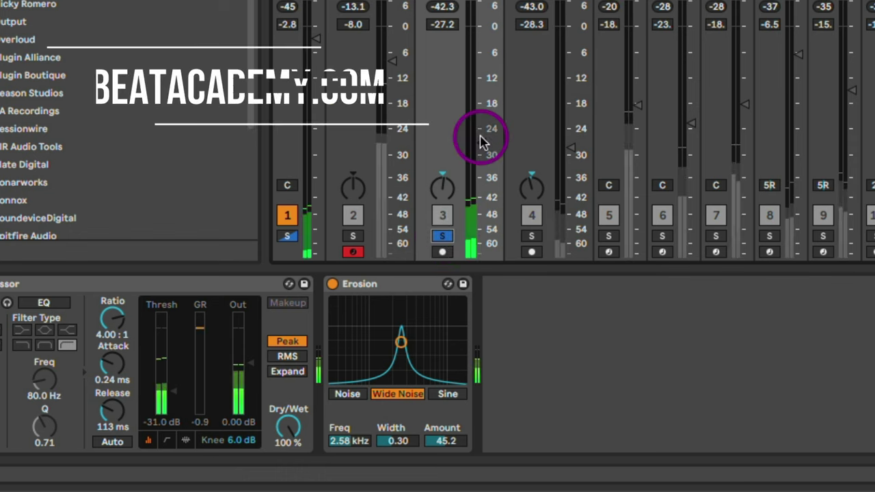
drag(482, 141, 480, 128)
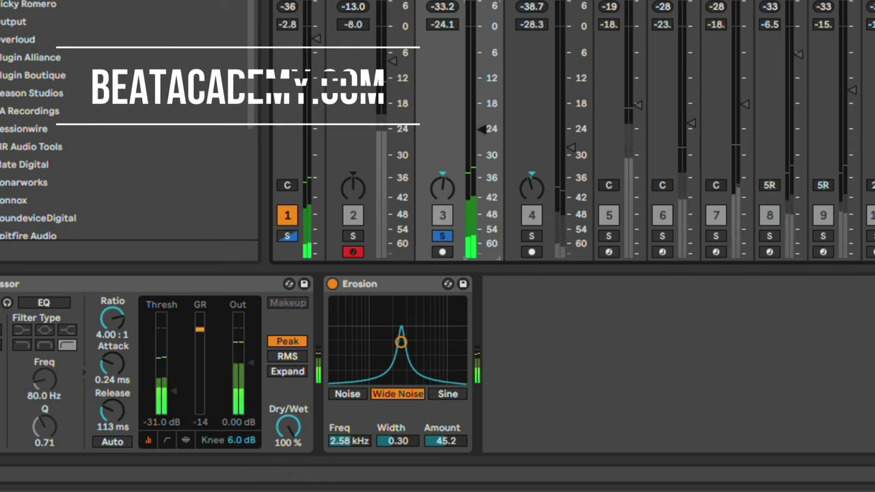
Solo the Drums and egg shaker tracks as well, and set the tambourine to -24.8 dB and the egg shaker to -28.5 dB.
ctrl+click(352, 236)
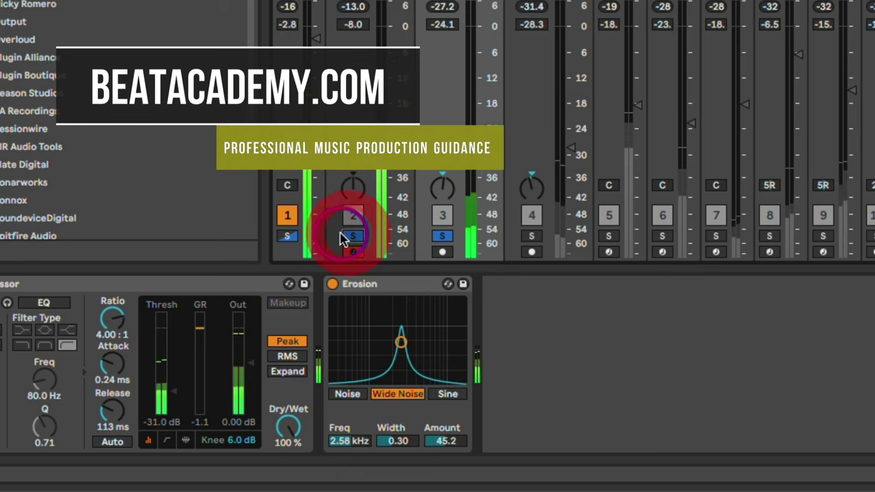
ctrl+click(532, 236)
drag(572, 151, 570, 151)
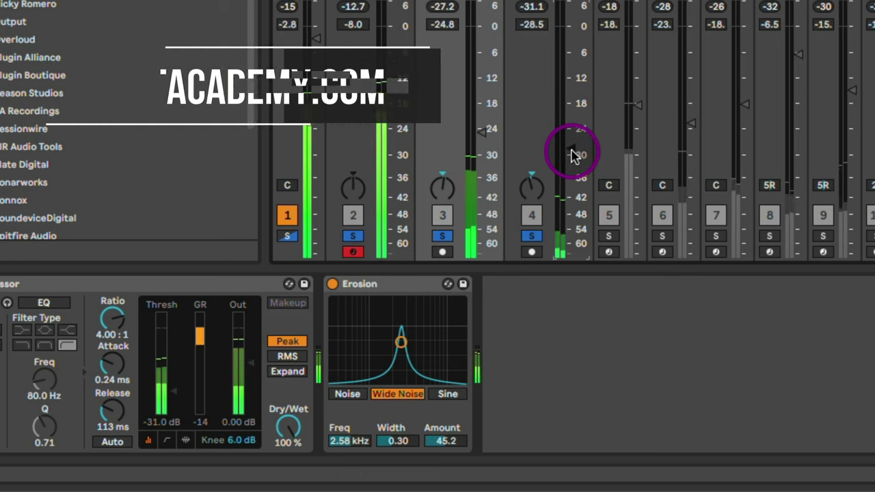
Solo the Bass track and show the second oscillator of its Wavetable instrument.
click(610, 236)
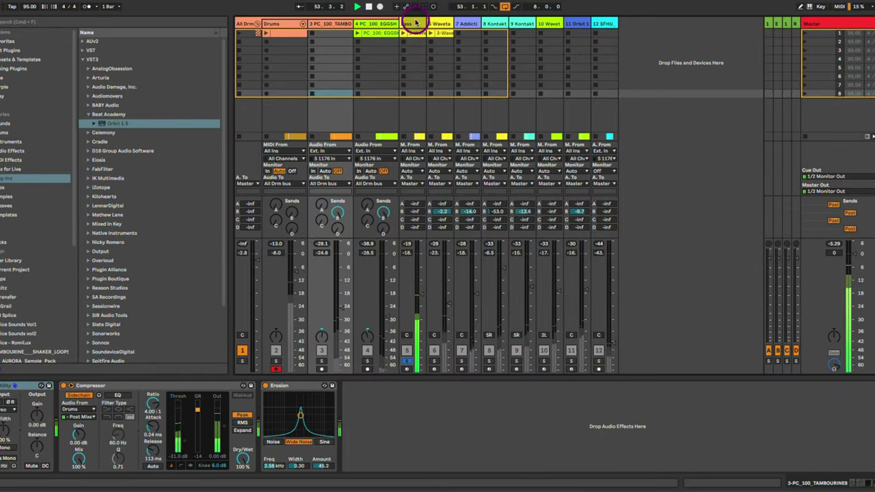
click(415, 24)
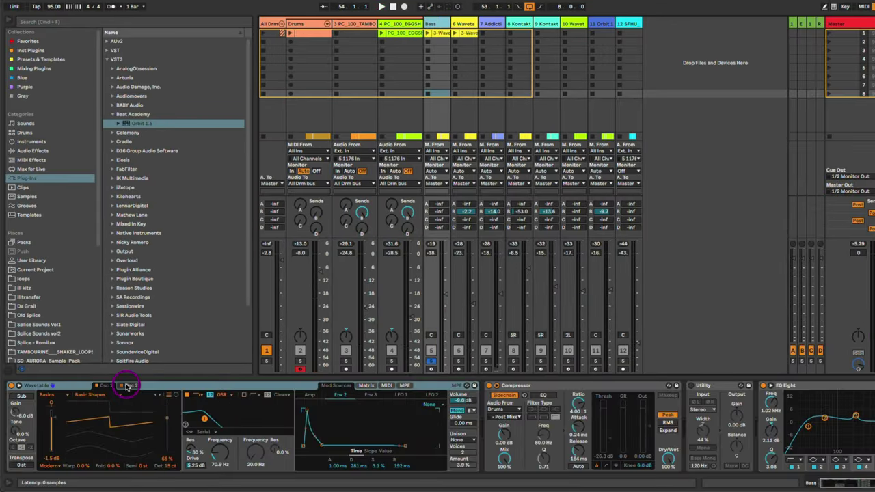
click(108, 388)
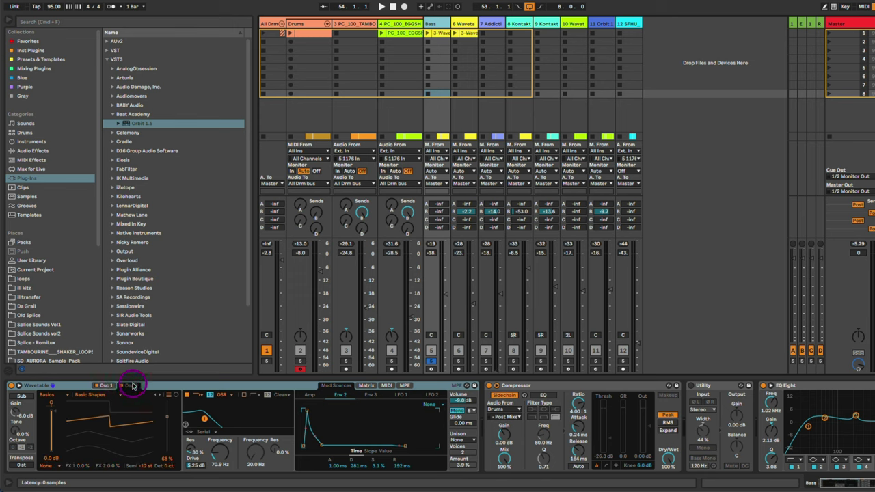
click(208, 452)
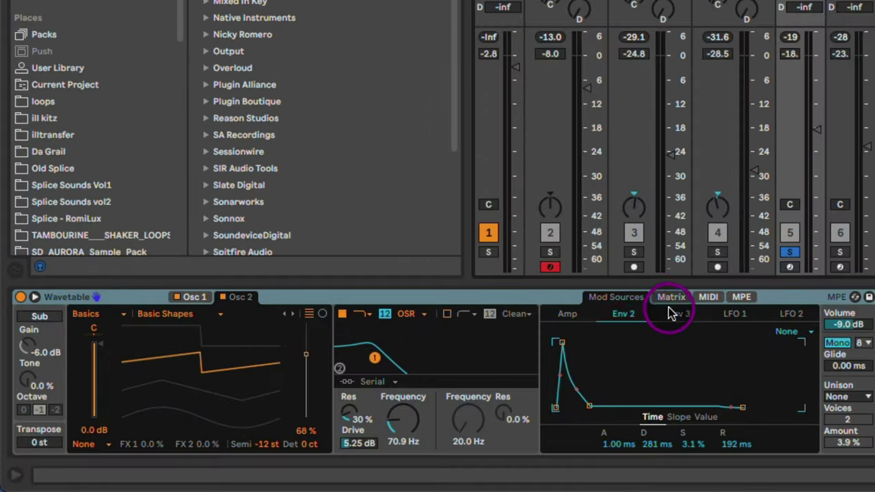
Examine the Bass track's Wavetable modulation matrix and sources, its Arpeggiator, and its effects chain, with playback.
click(367, 385)
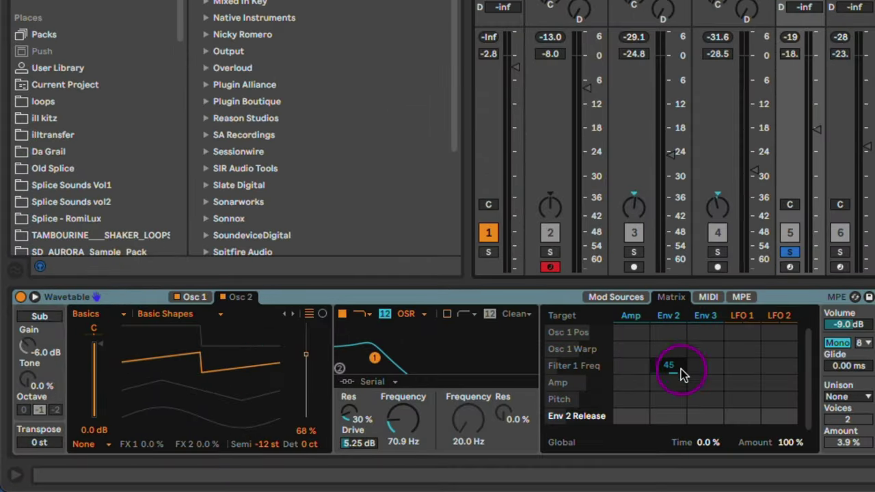
click(621, 296)
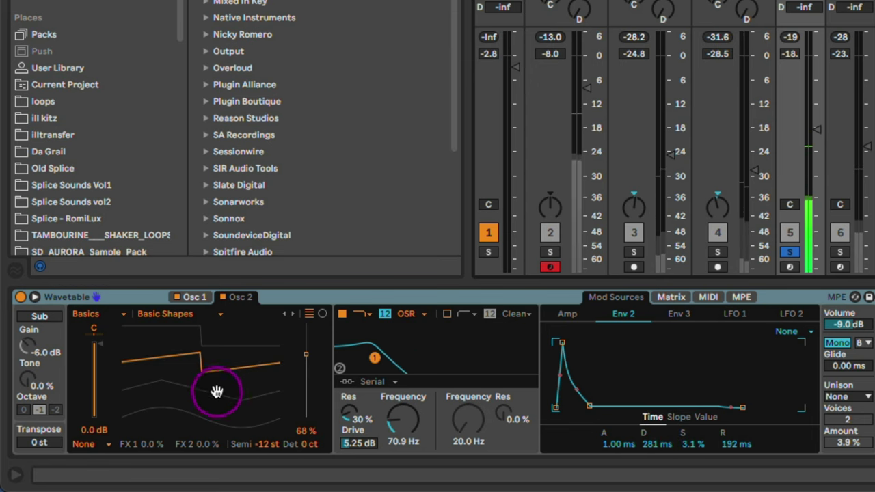
drag(217, 393, 535, 388)
double_click(26, 348)
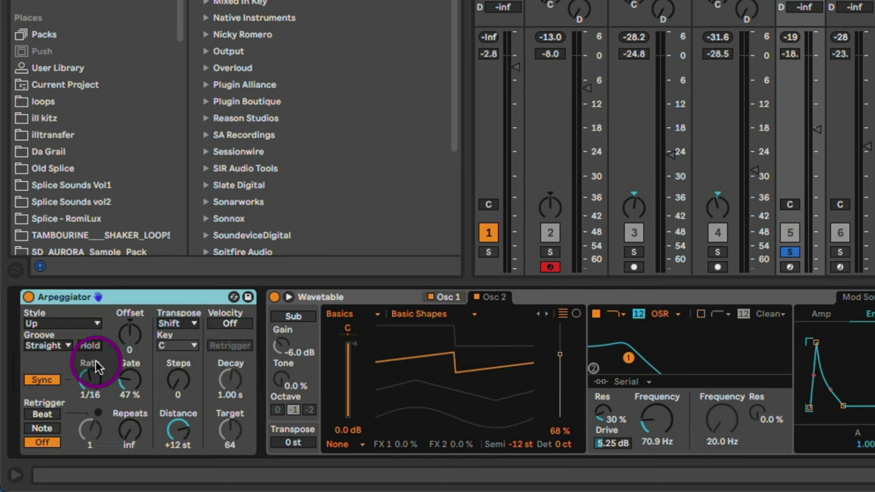
key(space)
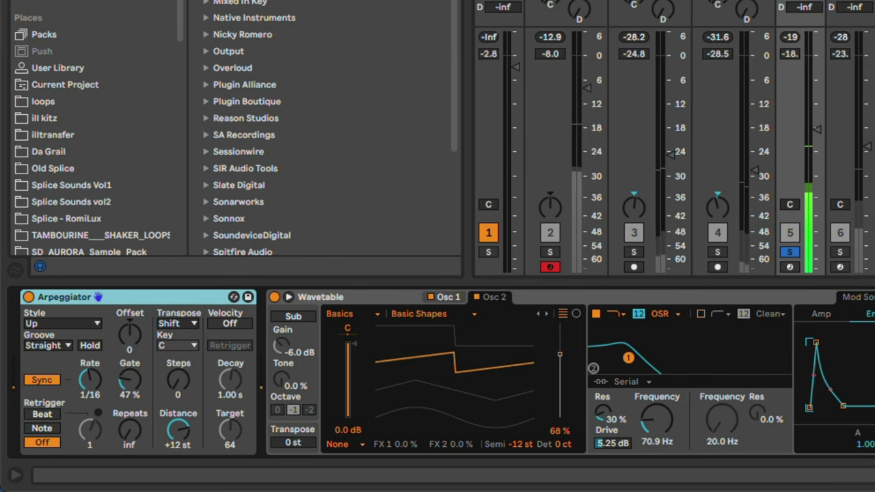
drag(873, 347, 383, 386)
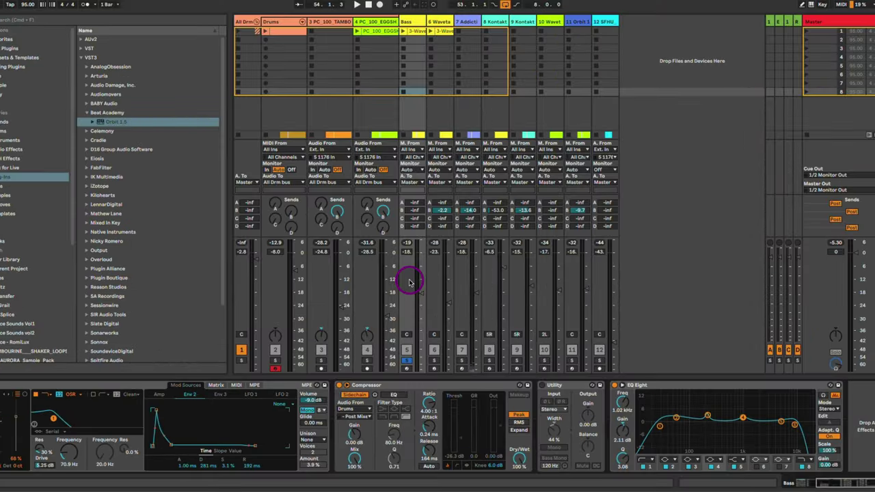
key(Tab)
key(Tab)
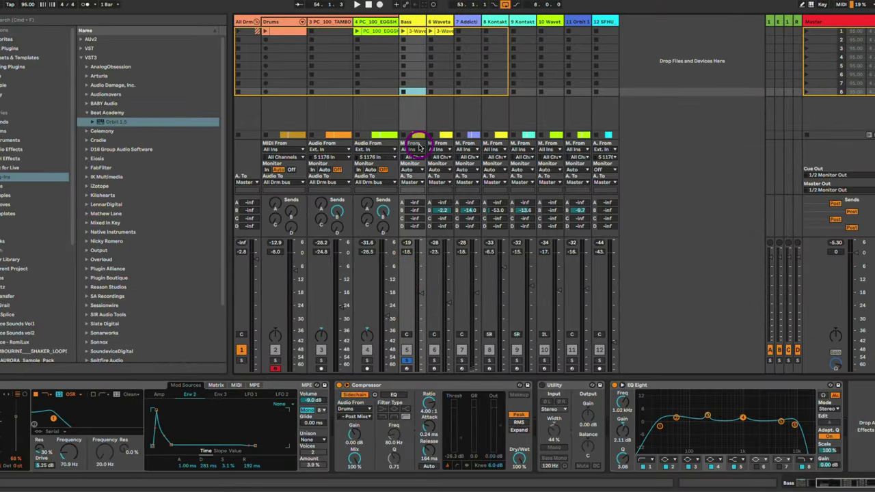
Solo the track 6 Wavetable, display its devices, and inspect both of its oscillators.
click(435, 22)
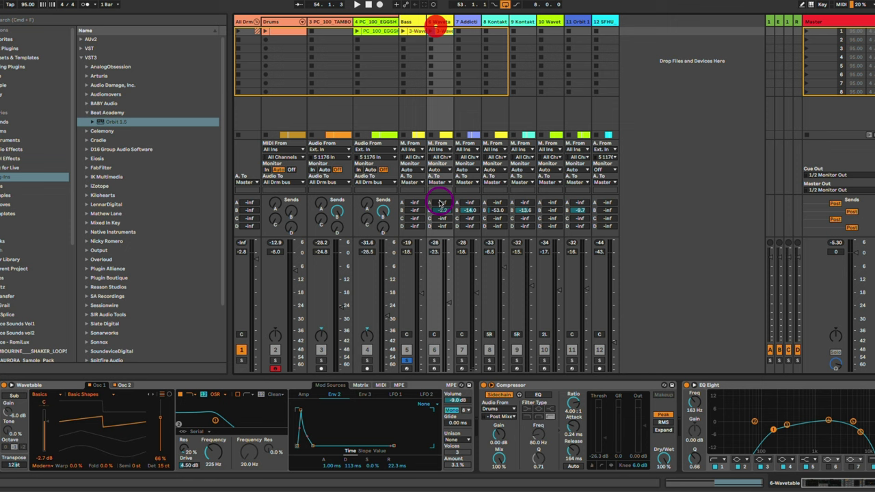
click(434, 362)
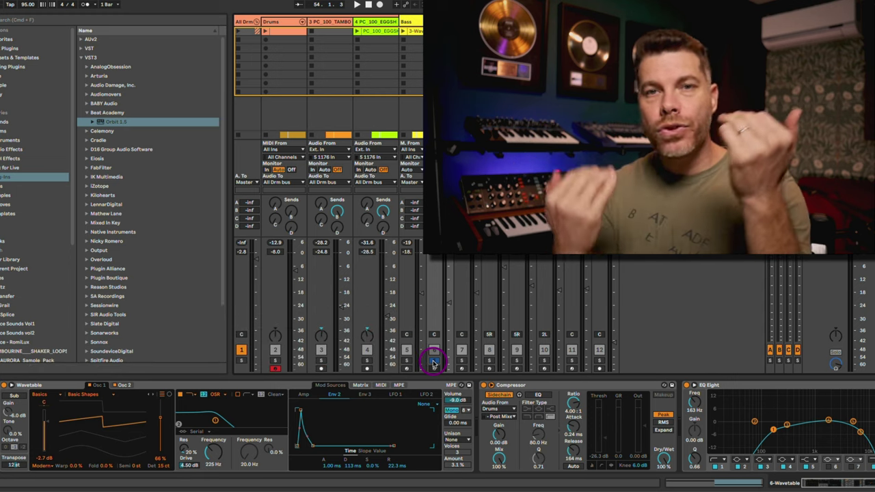
click(434, 362)
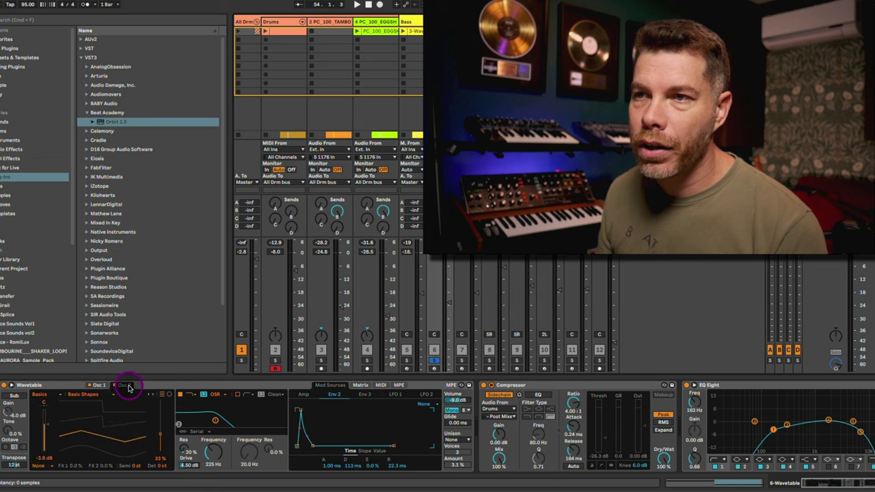
click(98, 387)
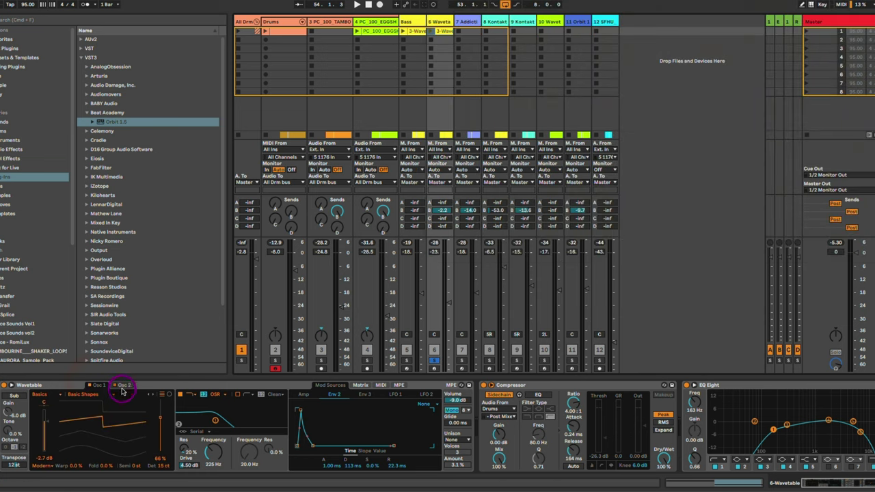
click(122, 388)
click(123, 388)
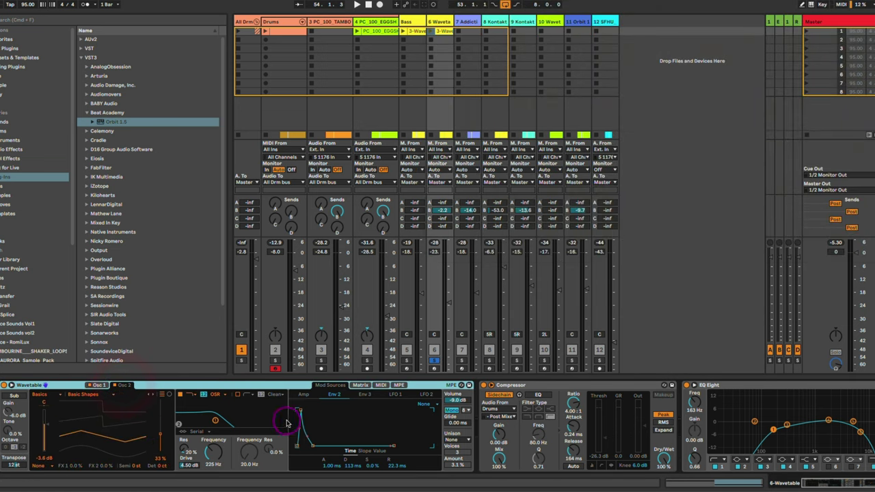
Audition the track 6 Wavetable alone and with the Bass track soloed, and set its volume to -24.0 dB.
key(space)
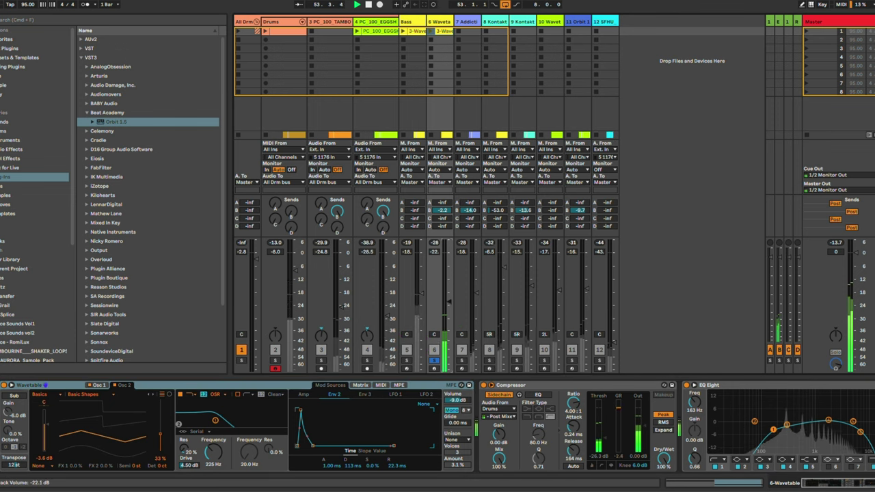
drag(450, 301, 449, 302)
key(space)
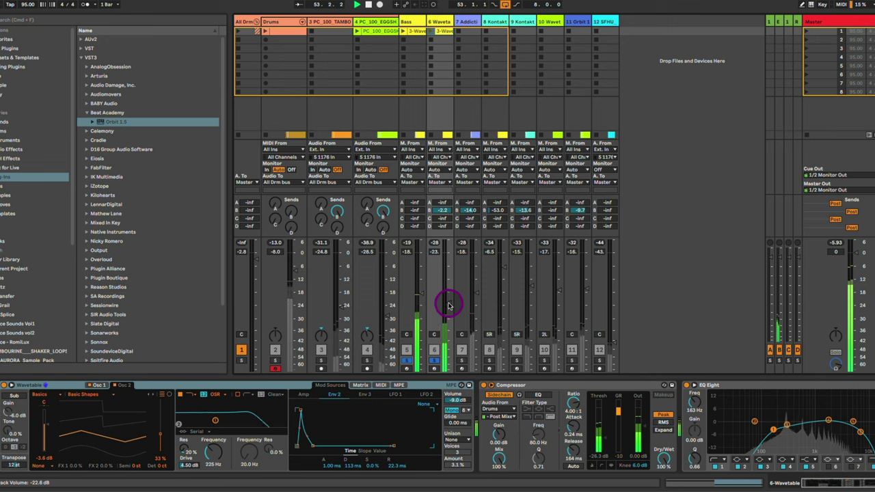
drag(449, 305, 449, 310)
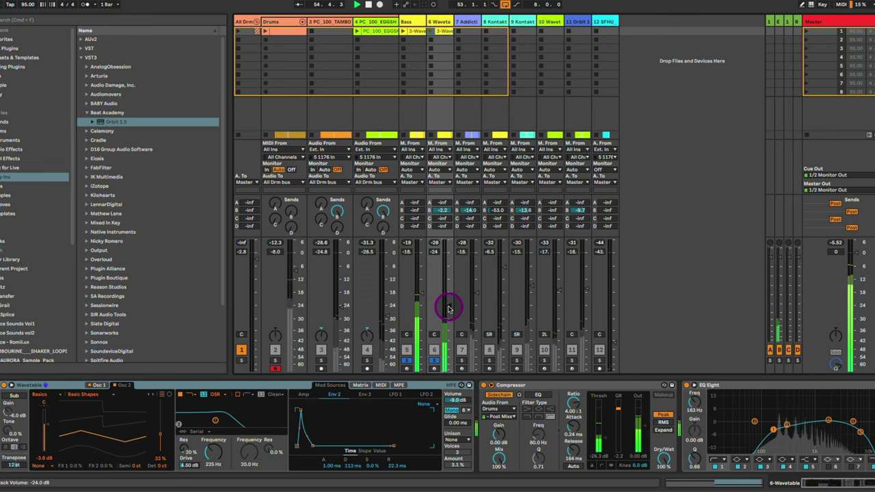
Play the soloed track 8 Kontakt guitar, set its volume to -4.0 dB, and reposition its Electric Vintage window.
click(493, 252)
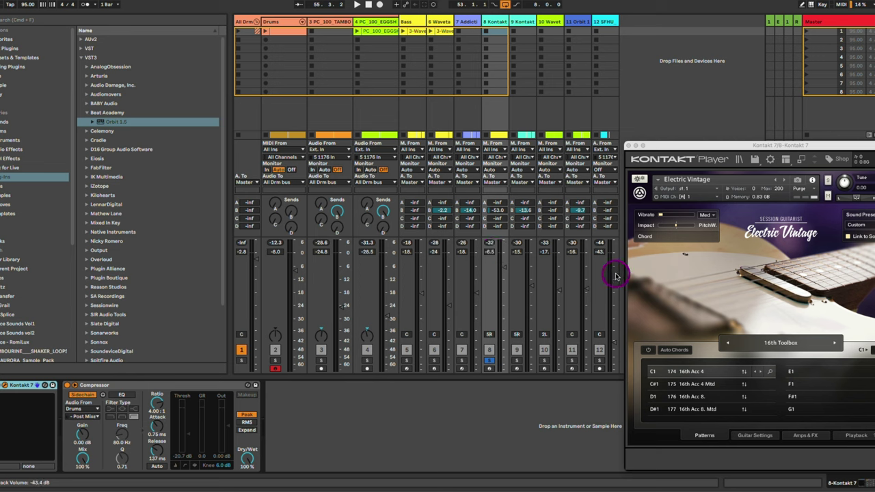
key(space)
drag(504, 271, 504, 265)
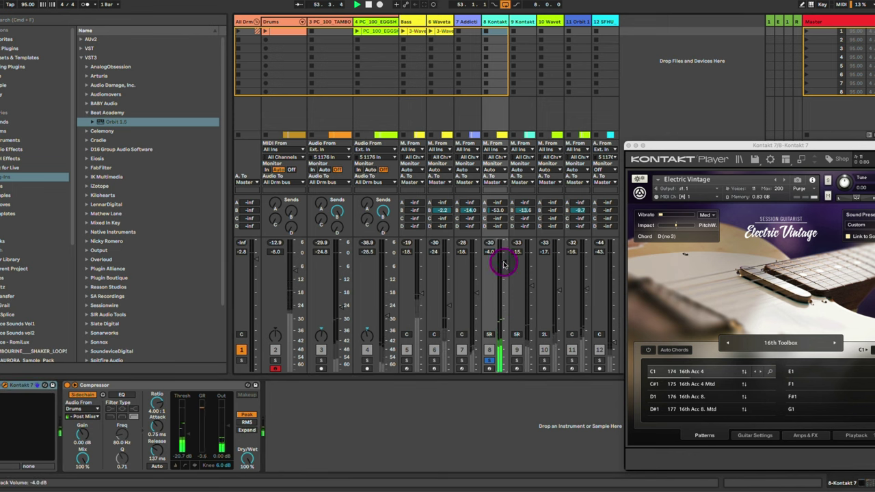
drag(670, 144, 600, 70)
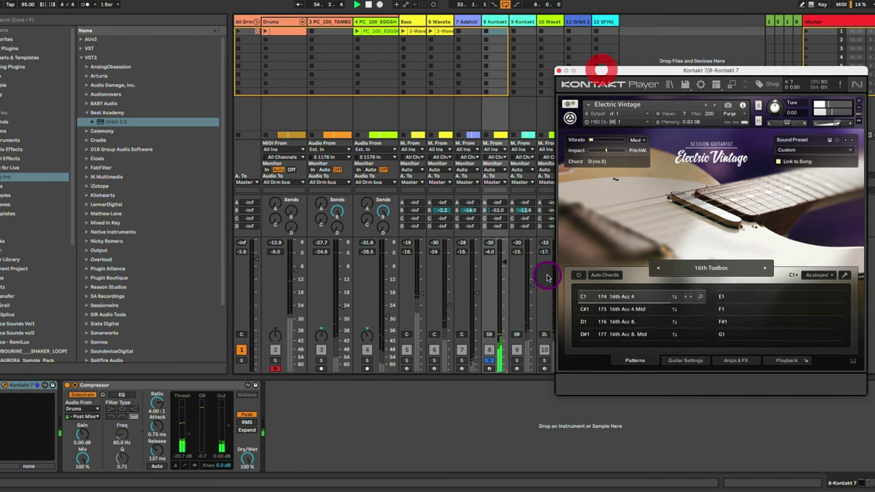
Solo the track 9 Kontakt guitar instead of track 8 and open its Picked Acoustic instrument window beside the mixer.
click(489, 361)
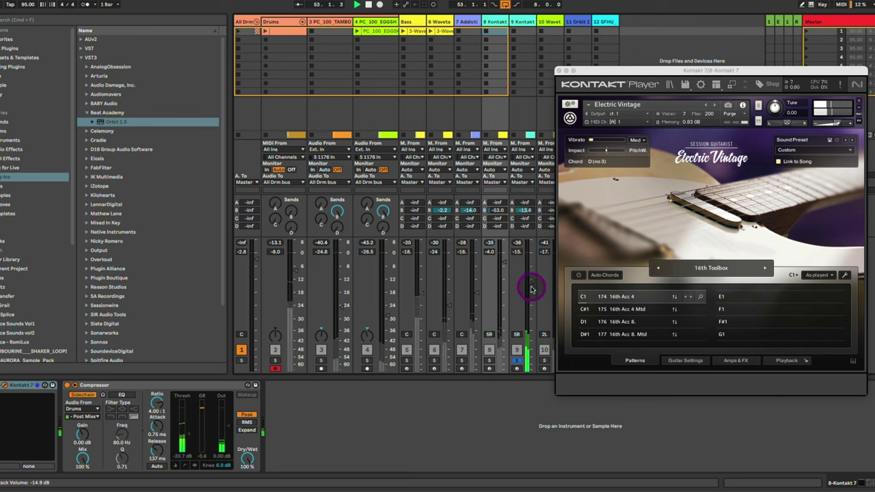
click(524, 22)
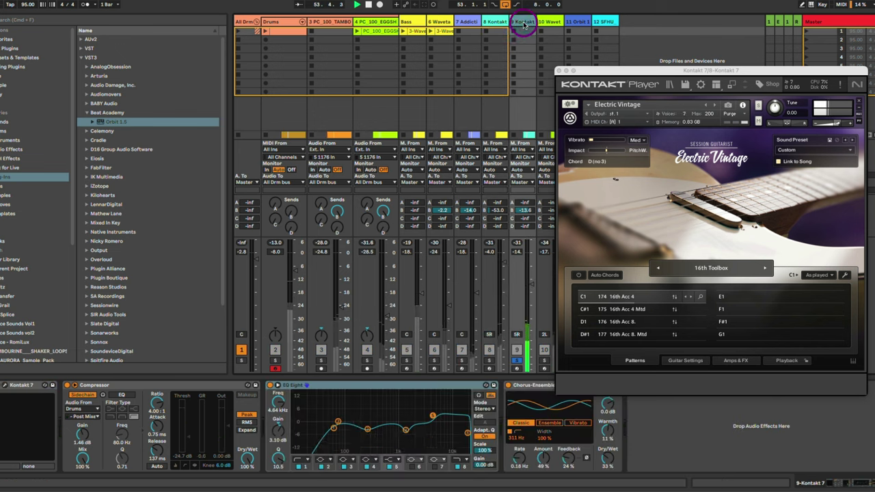
click(5, 385)
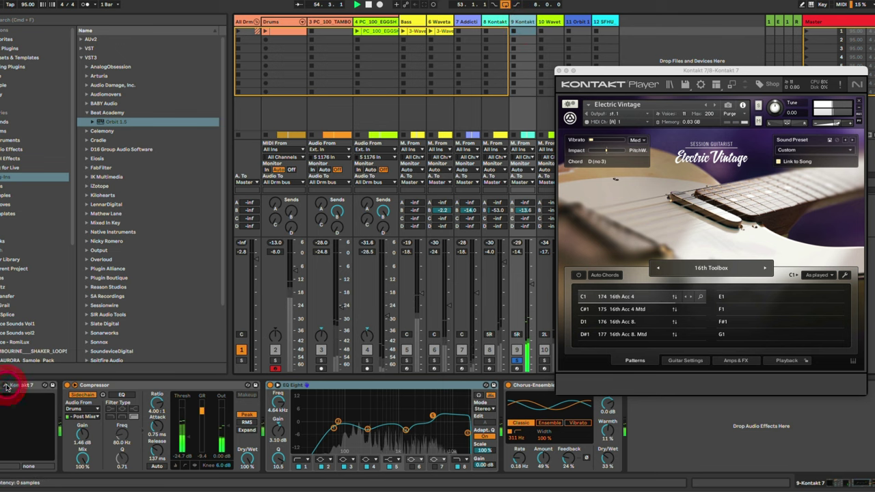
drag(870, 79, 91, 101)
Add the track 8 guitar to the solo and set its volume to -3.9 dB.
super+click(490, 360)
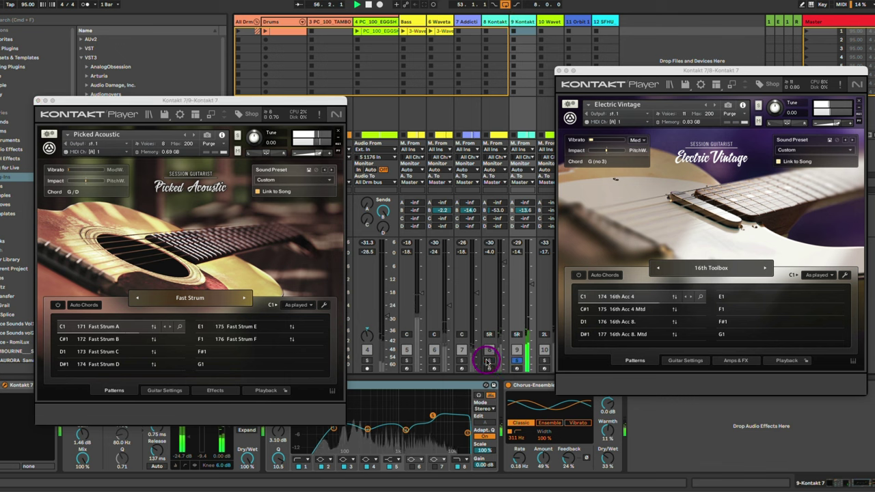
drag(505, 262, 504, 261)
Solo the track 10 Wavetable, close the guitar instrument window, and unfold the Wavetable to show its second oscillator.
click(545, 360)
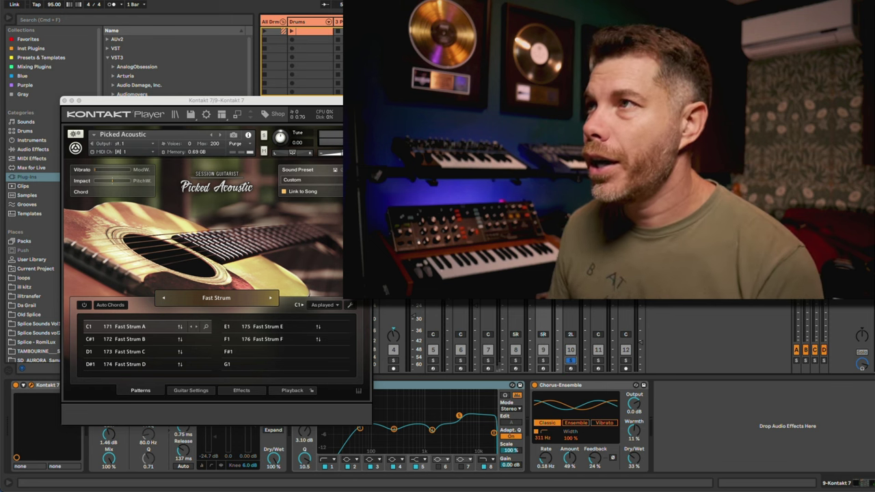
click(571, 22)
click(65, 100)
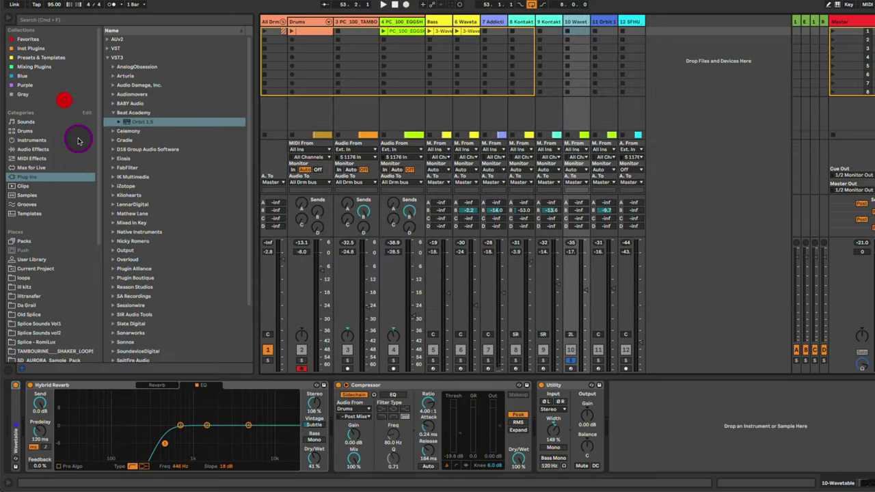
click(14, 409)
click(117, 419)
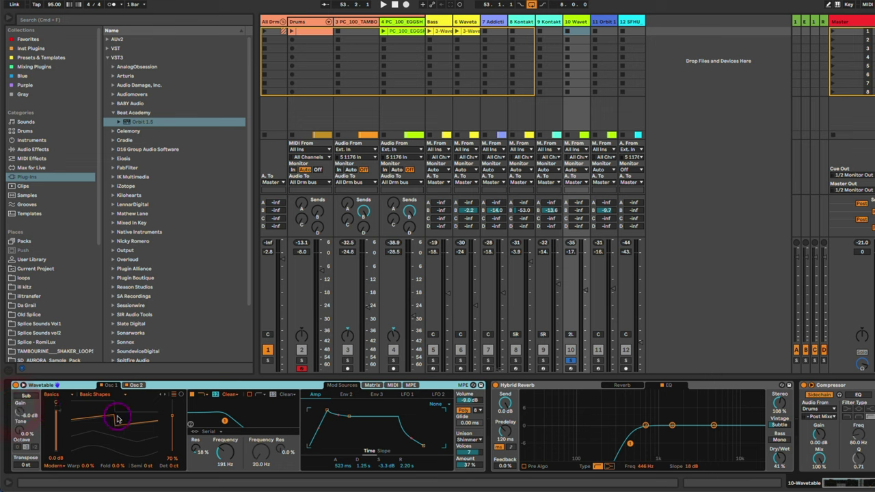
click(136, 386)
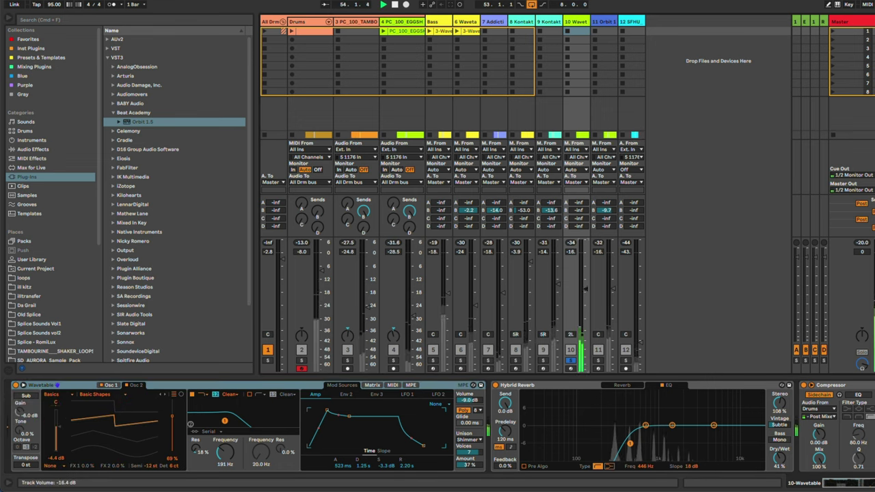
Check the track 10 Wavetable's modulation matrix and sources during playback, and set the track's volume to -16 dB.
click(372, 385)
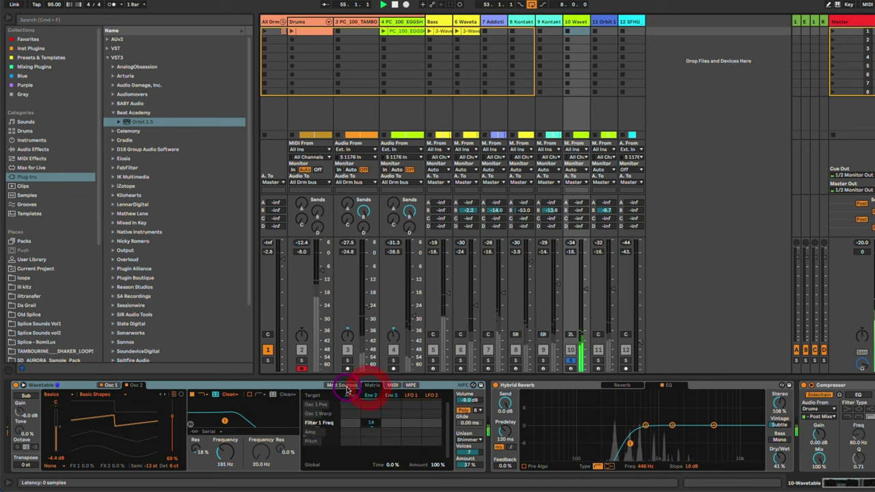
click(342, 387)
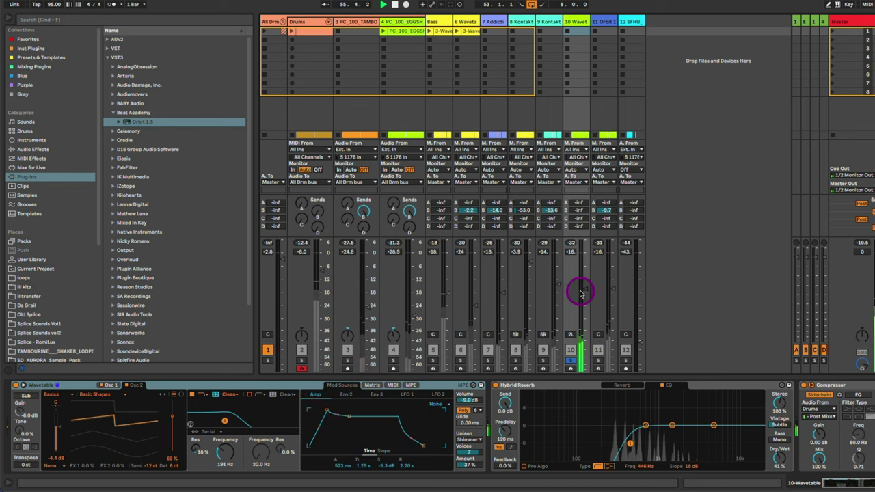
drag(584, 292, 584, 290)
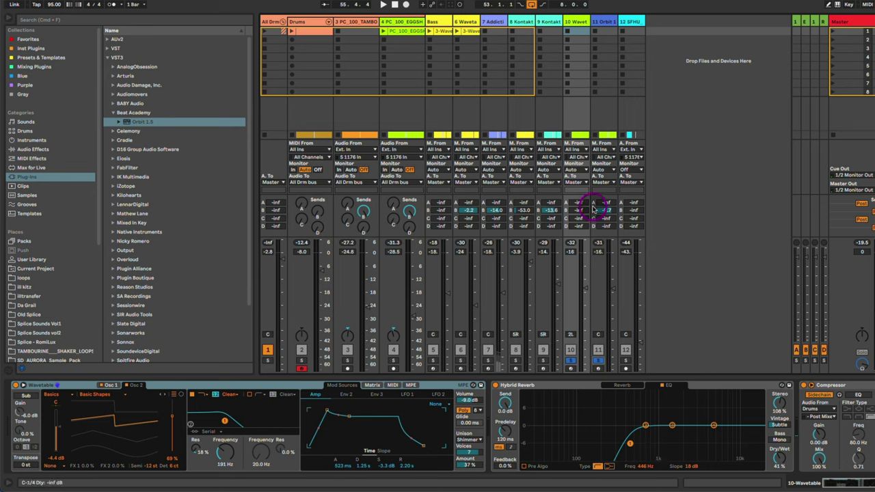
Open the Orbit 1.5 instrument on track 11, inspect its Horizons preset, and close its window.
click(612, 23)
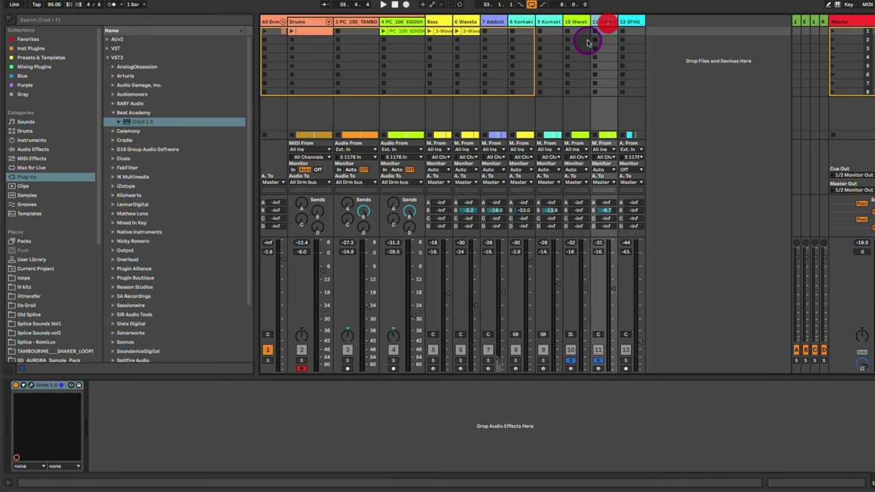
click(30, 386)
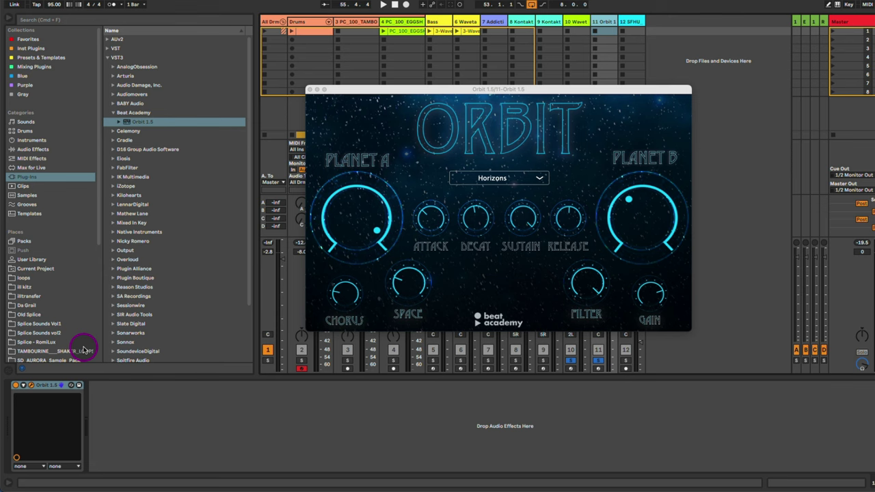
click(517, 180)
click(523, 178)
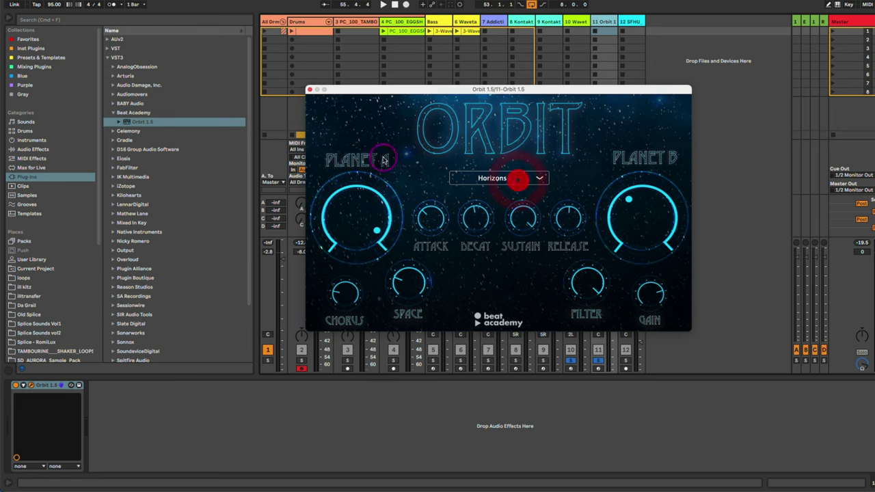
click(309, 89)
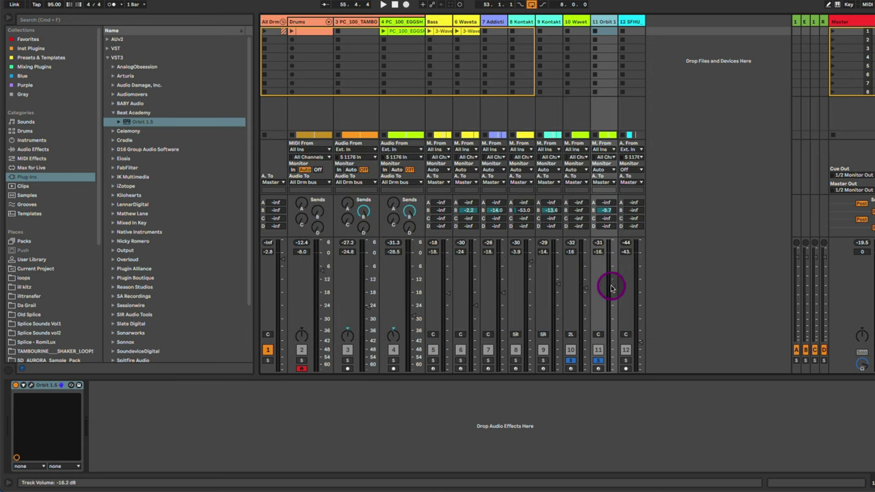
Play the soloed track 10 Wavetable and Orbit track together, balancing them at about -15 dB and -17 dB.
key(space)
drag(612, 286, 582, 285)
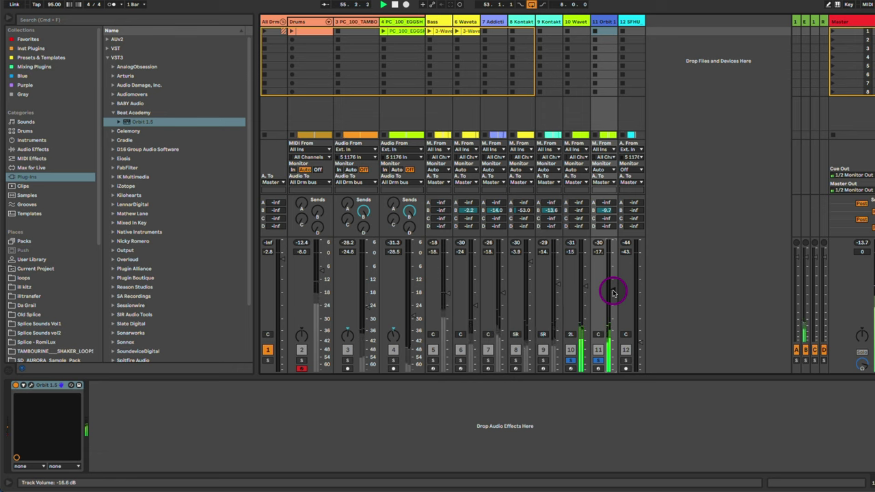
Play the full mix with no tracks soloed and set the Orbit track's volume to -17.0 dB.
click(599, 349)
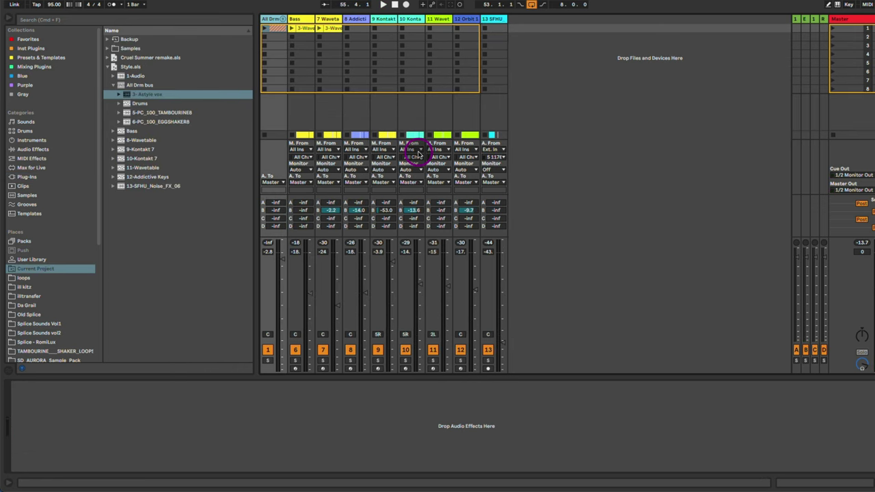
key(space)
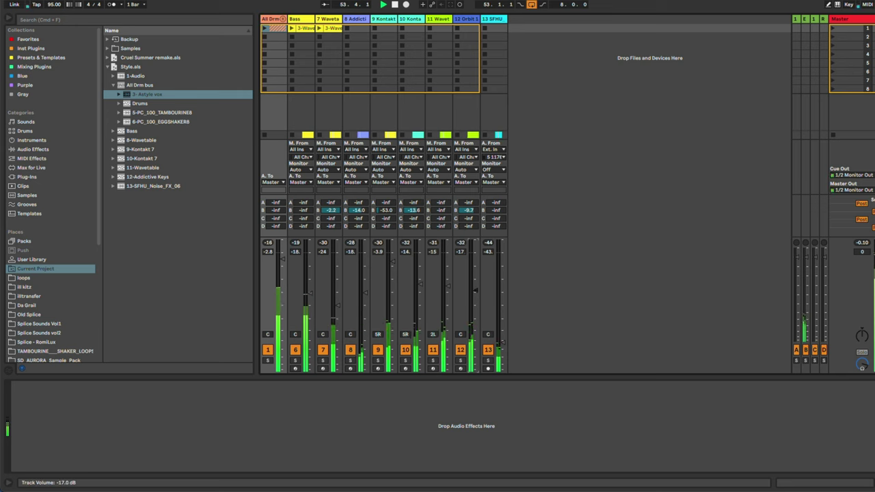